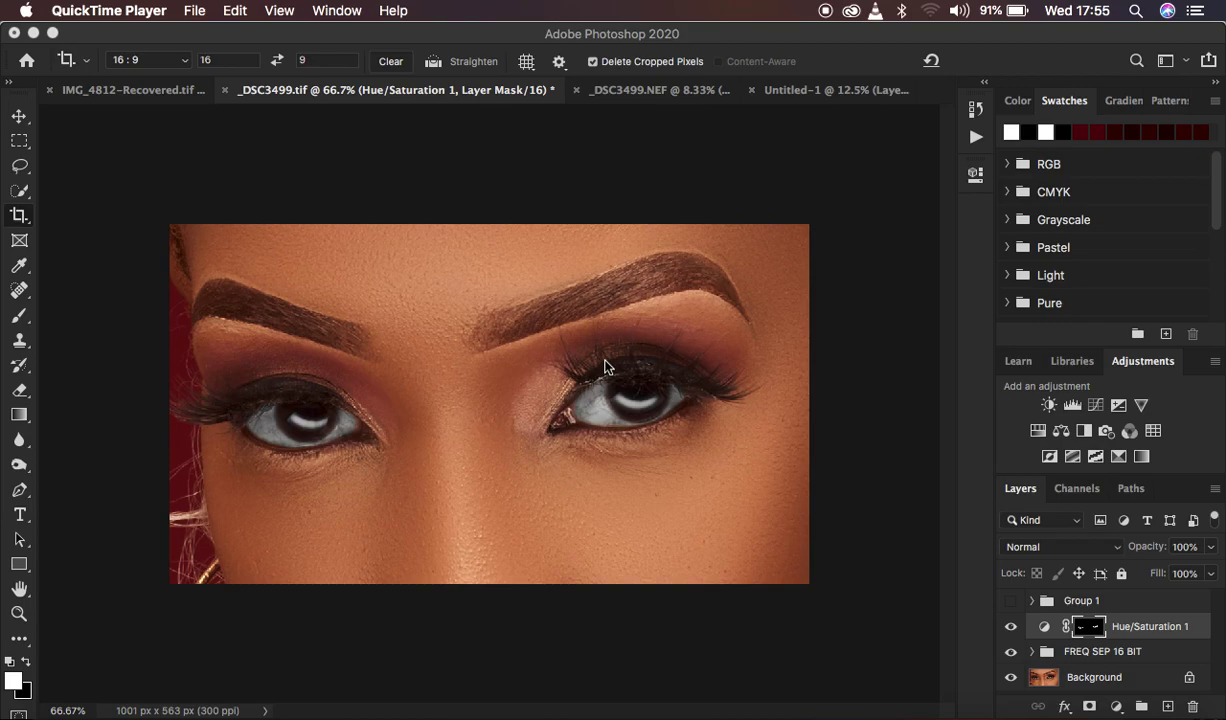
# - Toggle the Hue/Saturation 1 layer's visibility to compare whitened and original eye colour
pyautogui.click(1011, 628)
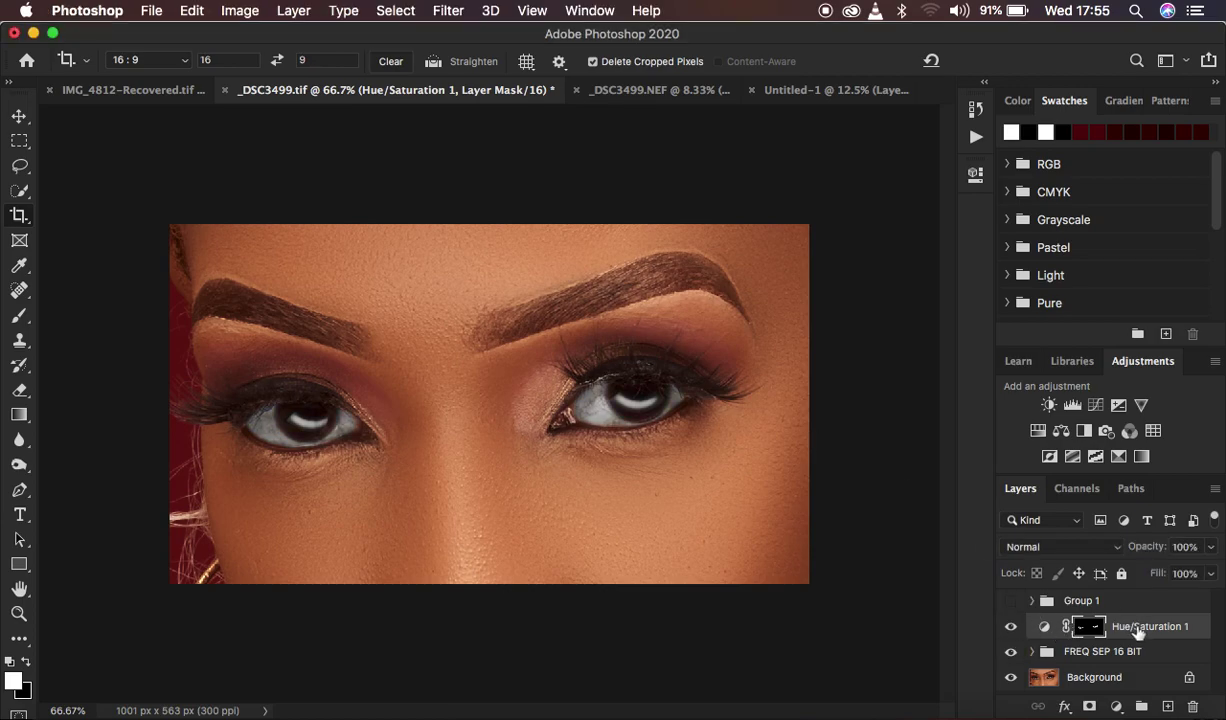
# - Delete the Hue/Saturation 1 layer so both irises return to their original brown
pyautogui.press('Delete')
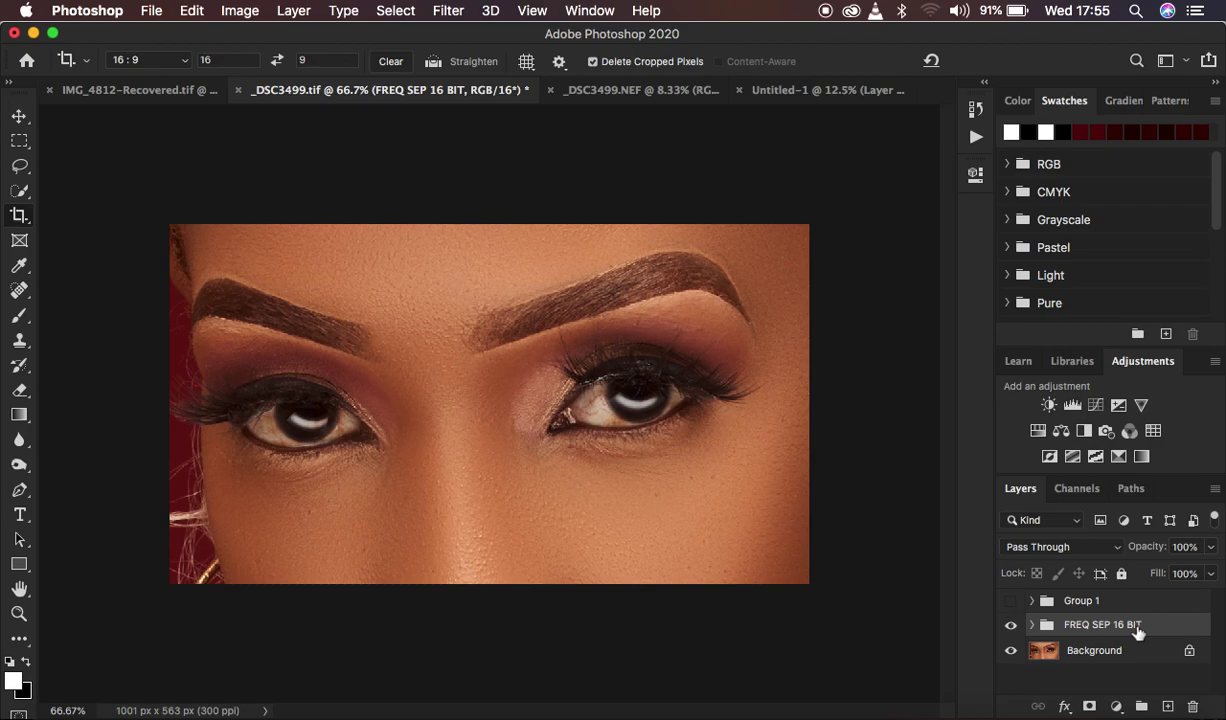
pyautogui.click(1116, 706)
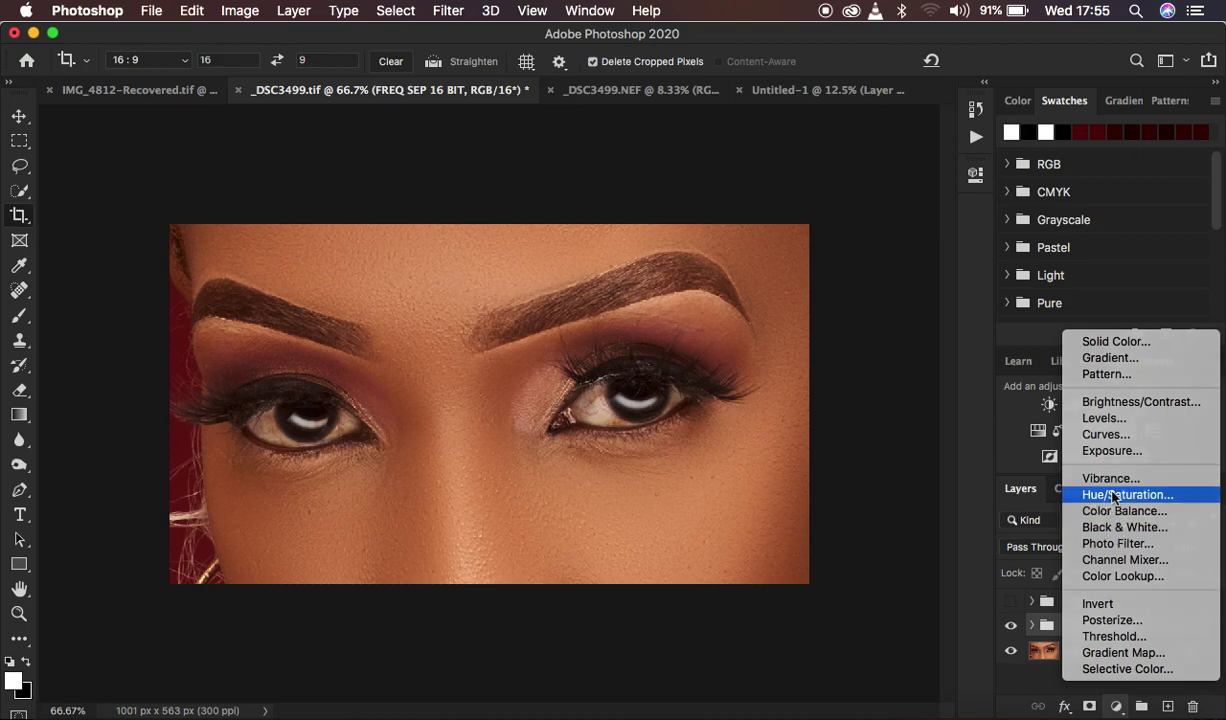
# - Add a new Hue/Saturation adjustment layer with Saturation set to -93
pyautogui.press('Escape')
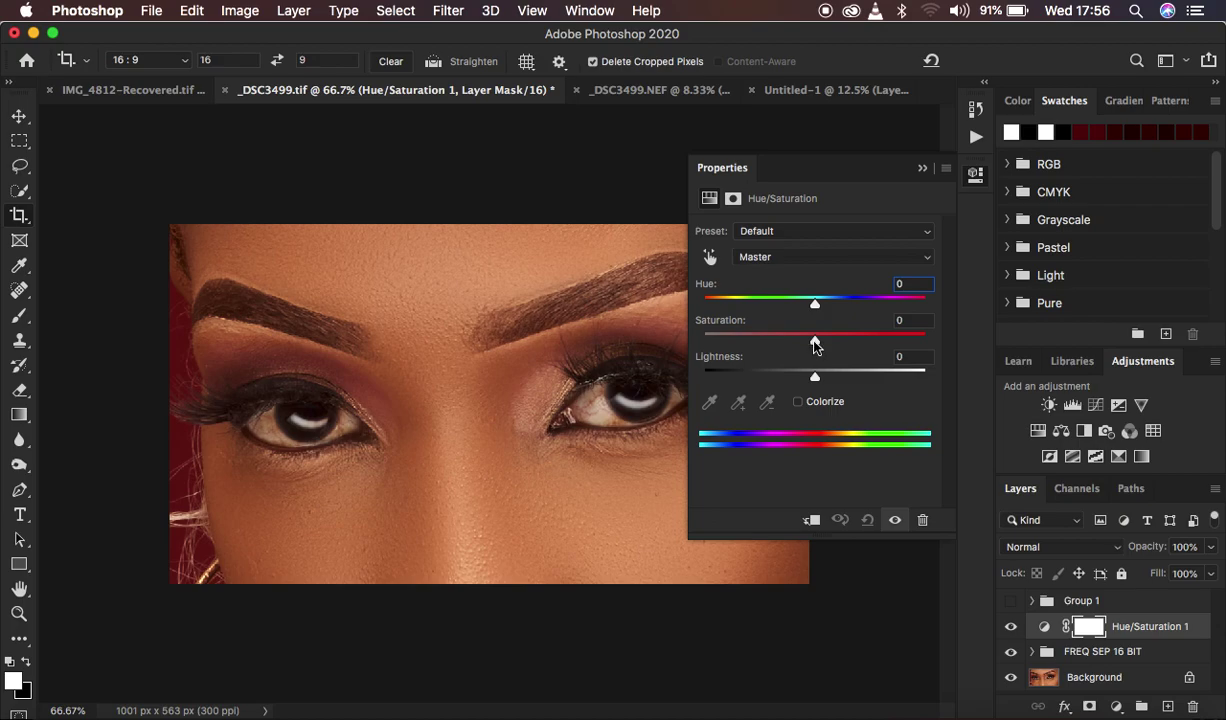
pyautogui.moveTo(815, 344); pyautogui.dragTo(712, 341)
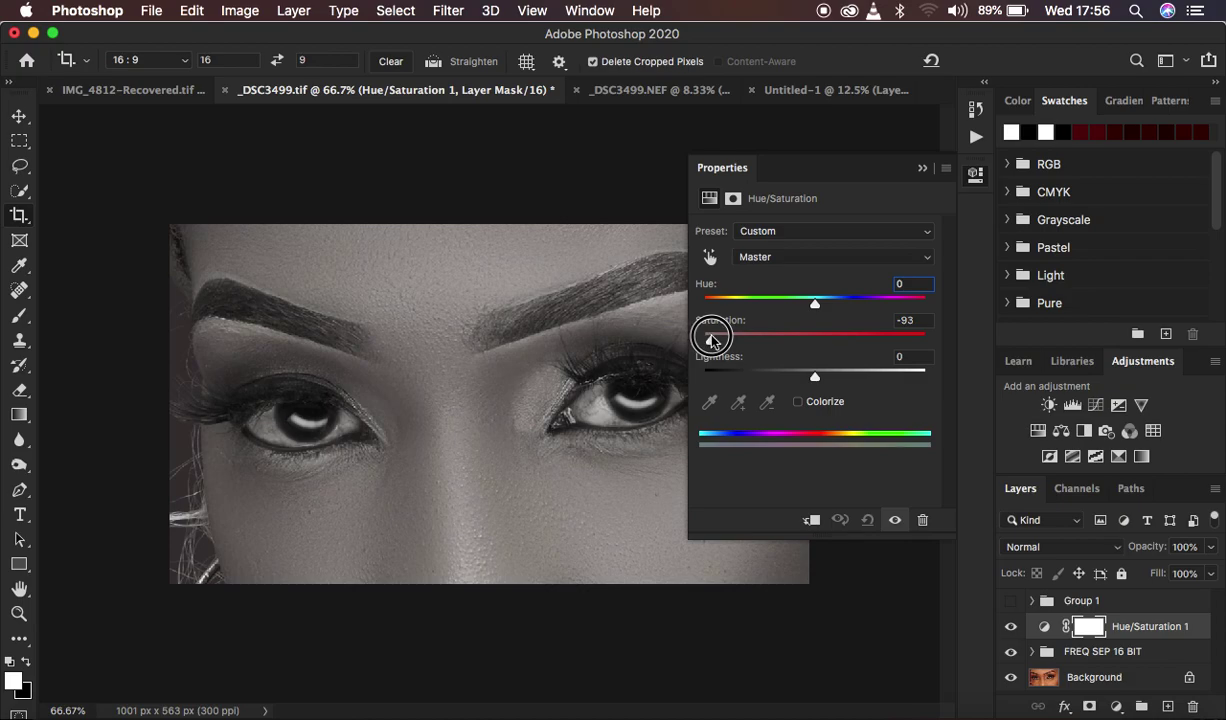
pyautogui.moveTo(712, 341); pyautogui.dragTo(711, 340)
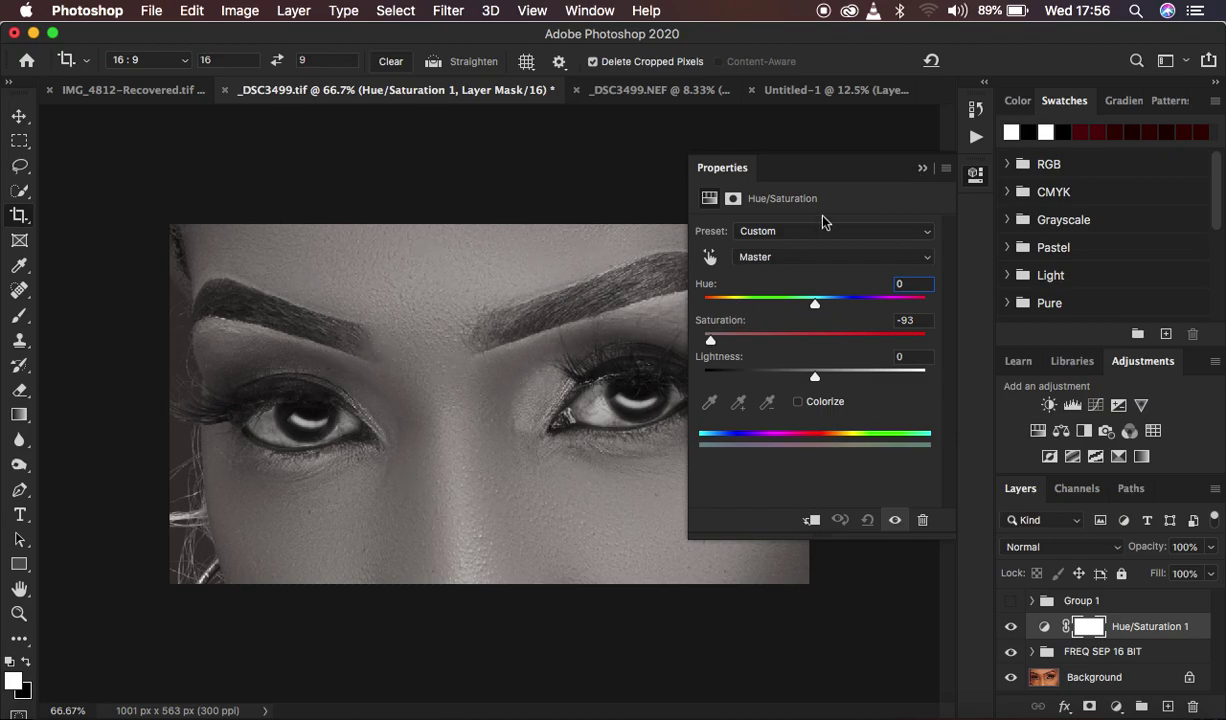
pyautogui.click(924, 169)
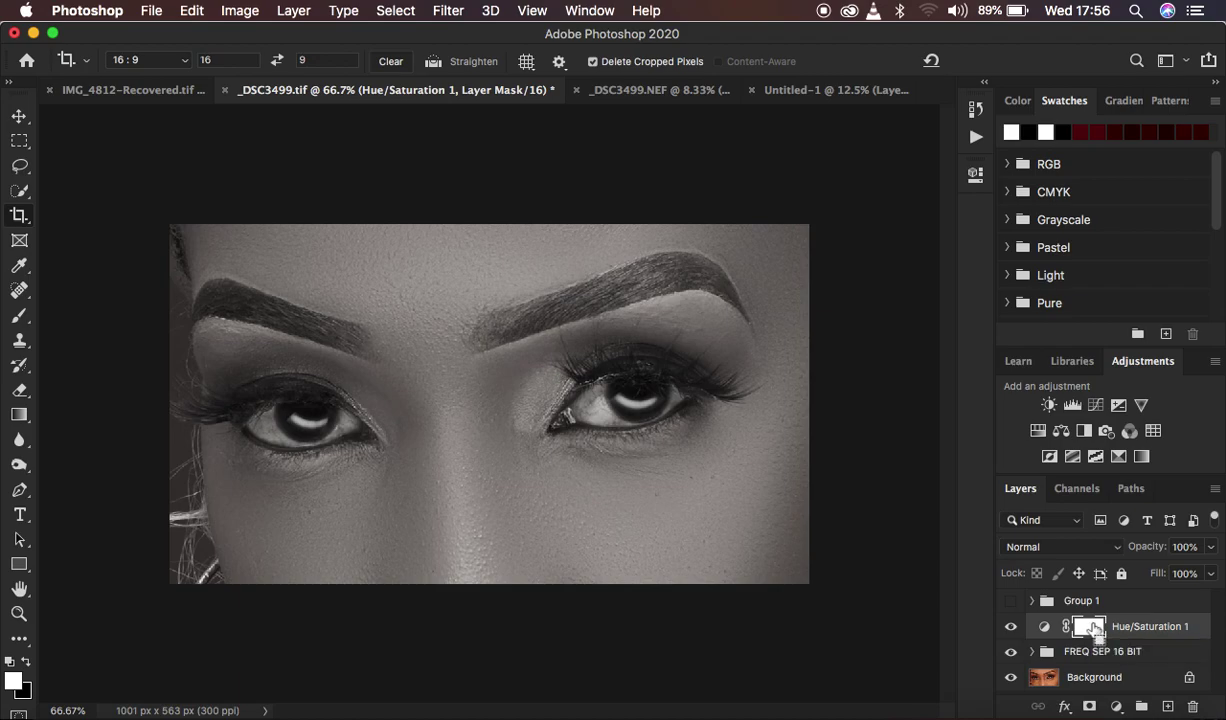
# - Invert the Hue/Saturation 1 mask to black so the photo shows full colour
pyautogui.press('super+i')
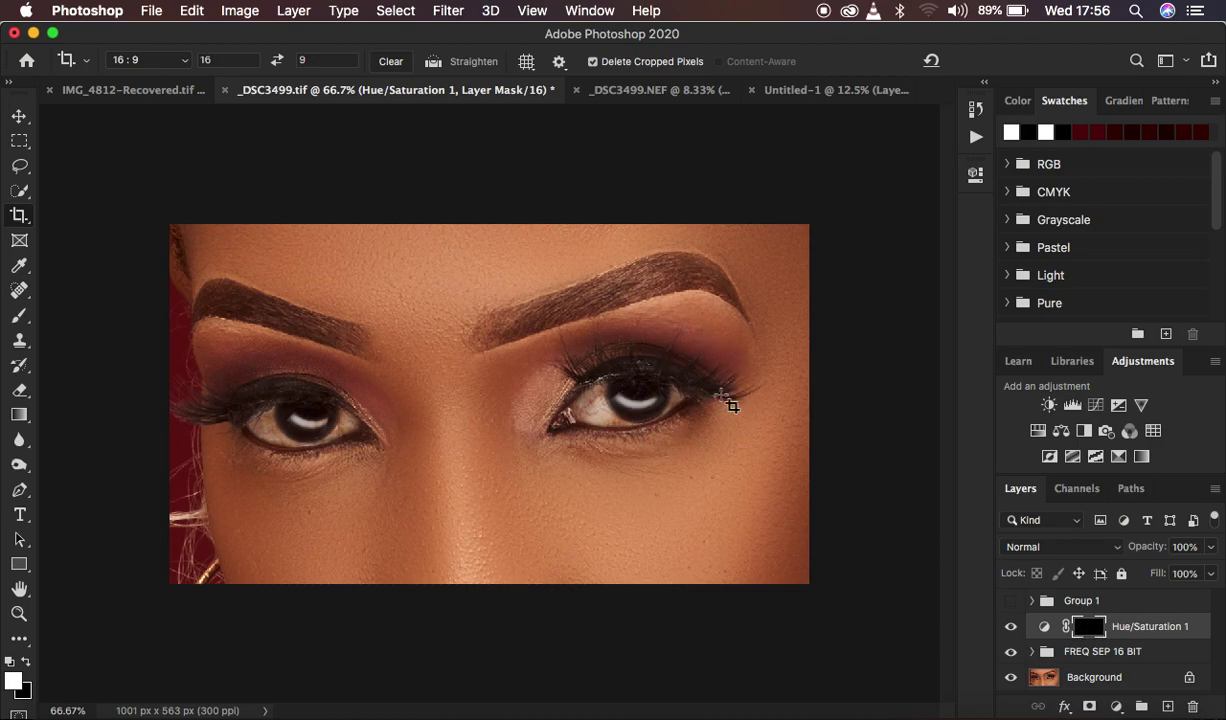
pyautogui.click(19, 165)
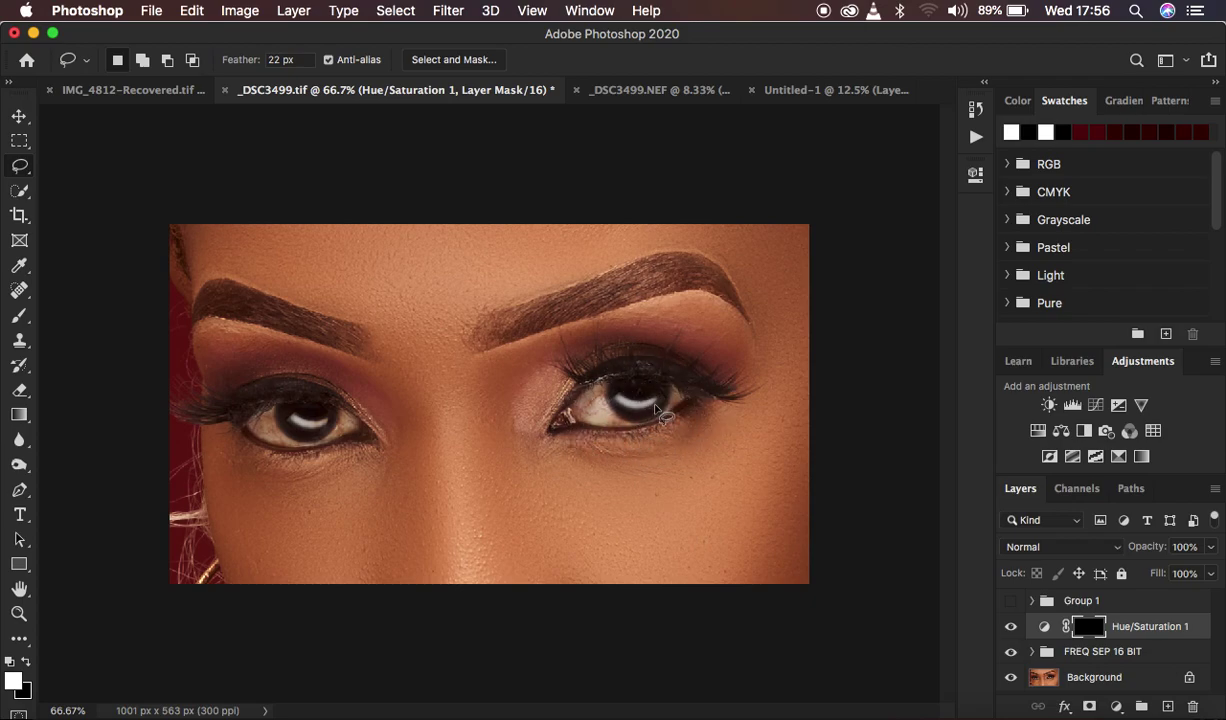
# - Choose the Brush Tool at 0% hardness and make white the foreground colour
pyautogui.click(20, 317)
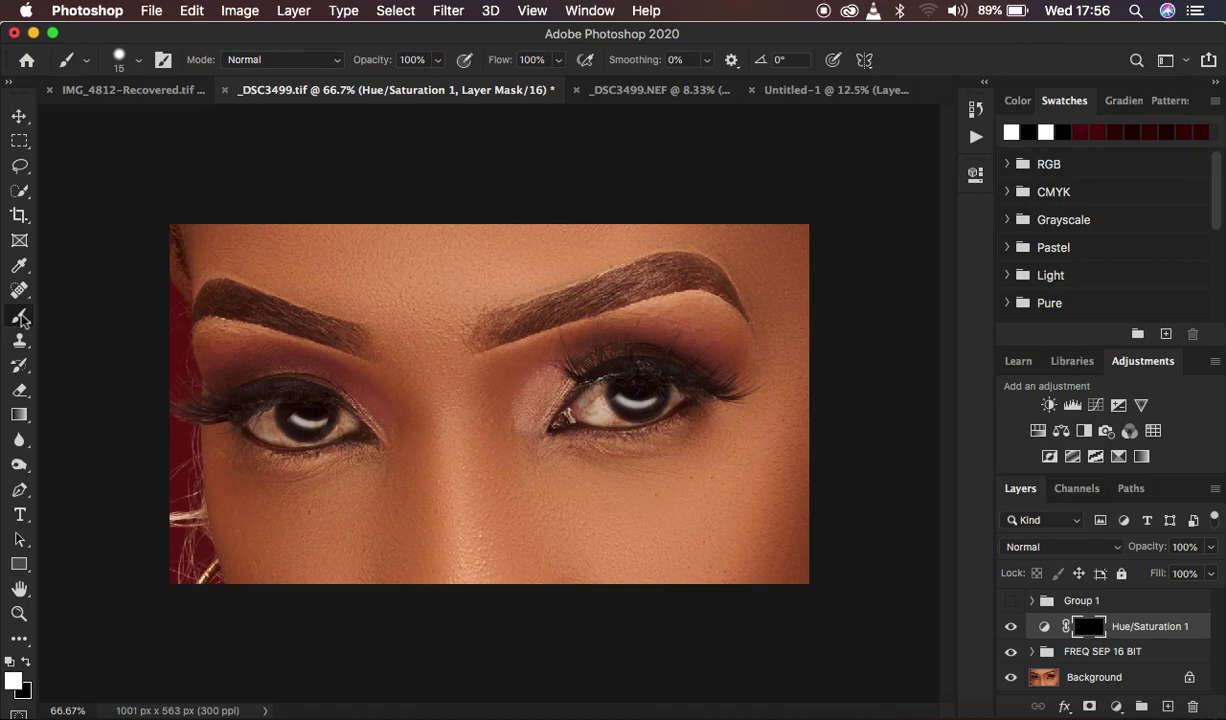
pyautogui.click(21, 317)
pyautogui.click(108, 318)
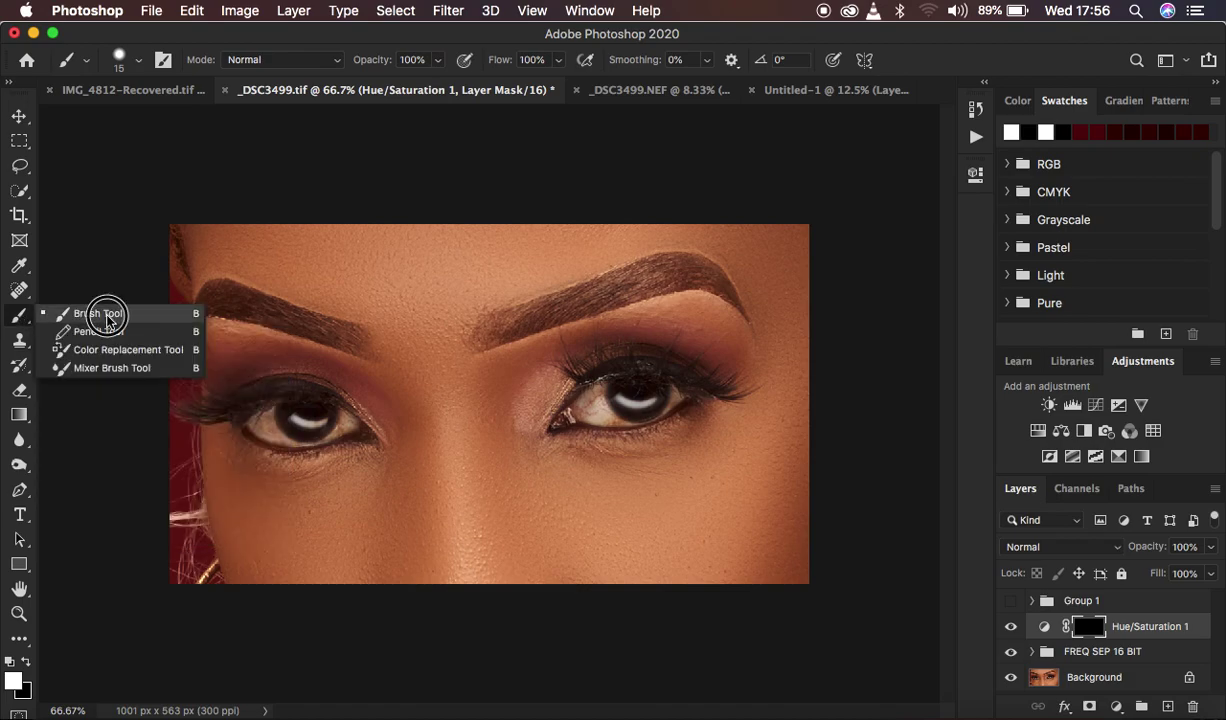
pyautogui.click(138, 62)
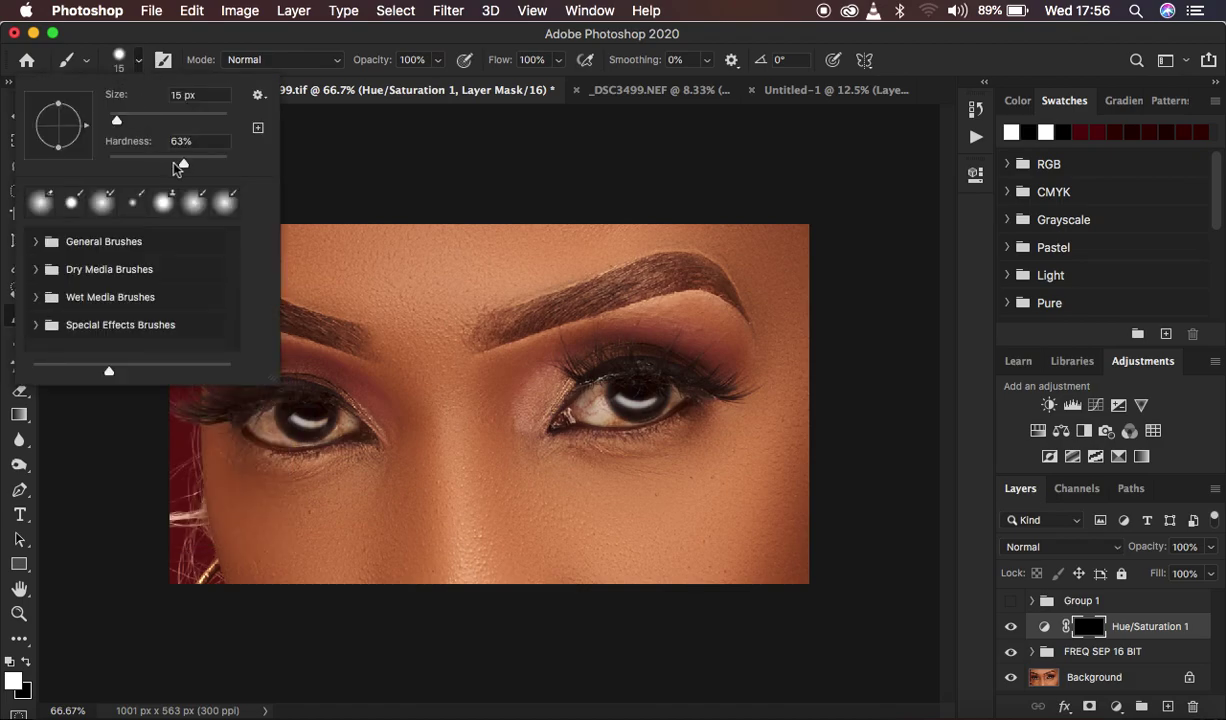
pyautogui.moveTo(178, 158); pyautogui.dragTo(80, 152)
pyautogui.click(138, 62)
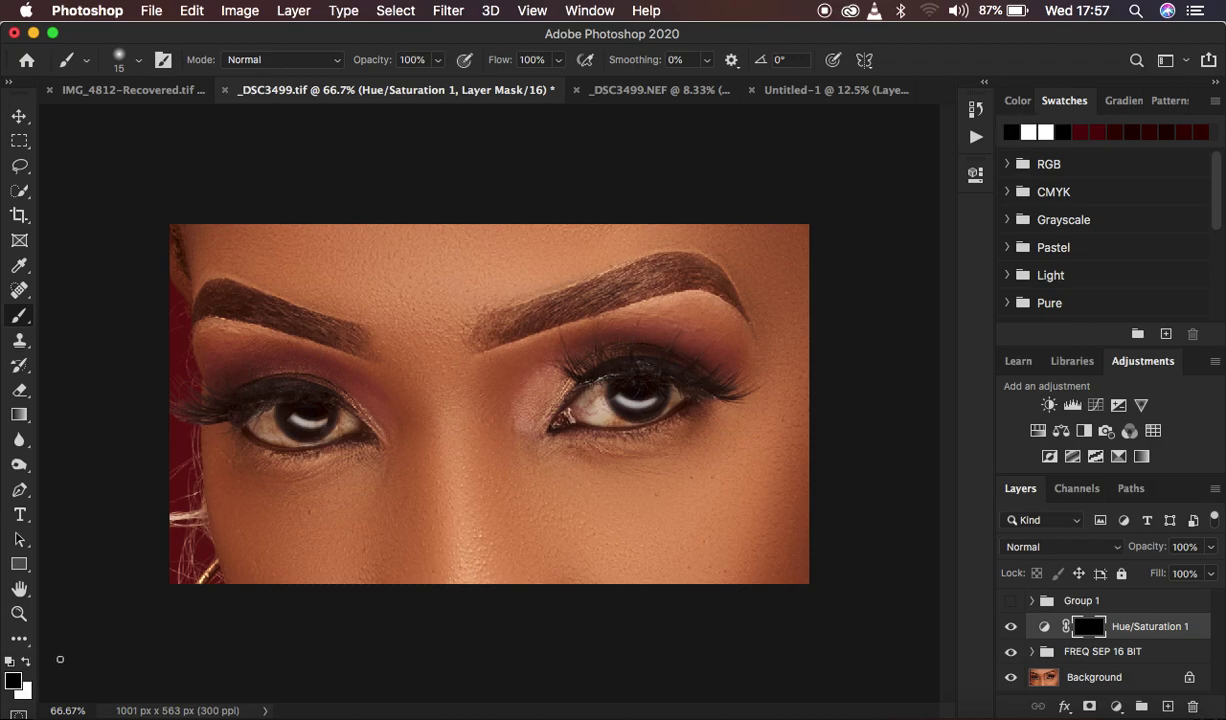
pyautogui.press('x')
pyautogui.press('x')
pyautogui.press('x')
pyautogui.press('x')
pyautogui.press('x')
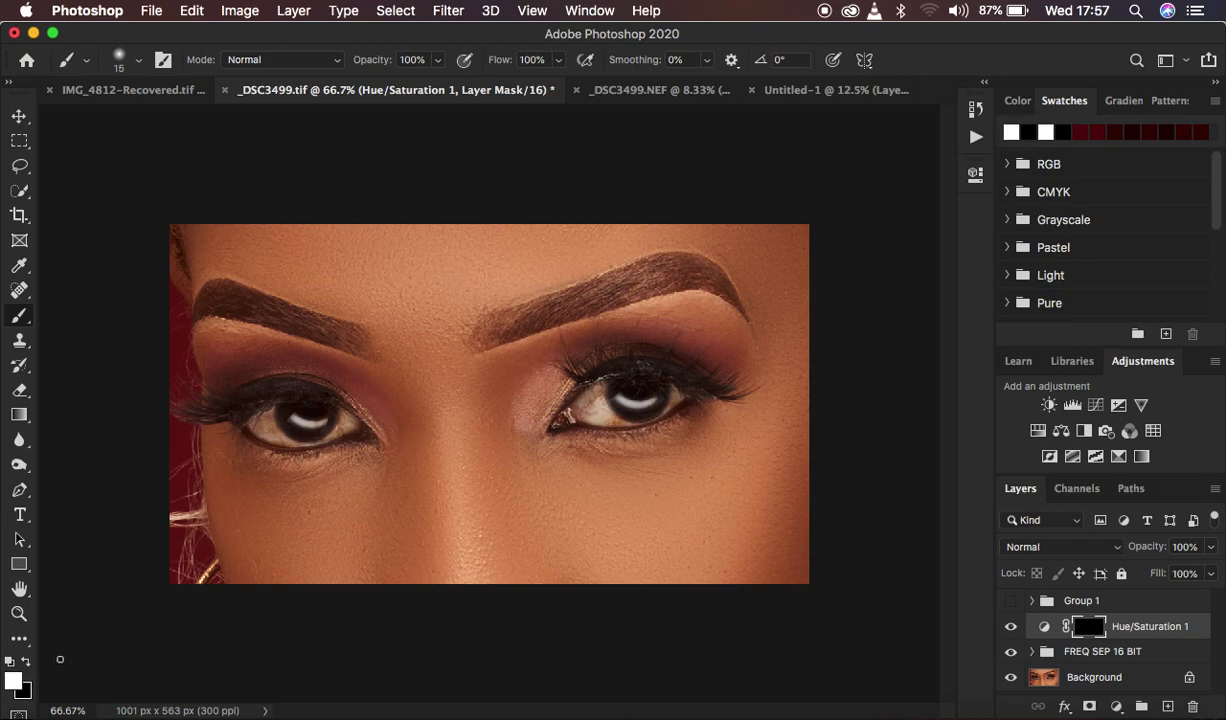
pyautogui.press('x')
# - Zoom in to 200% on the left eye and set the brush size to 20 px
pyautogui.scroll(2, 292, 500)
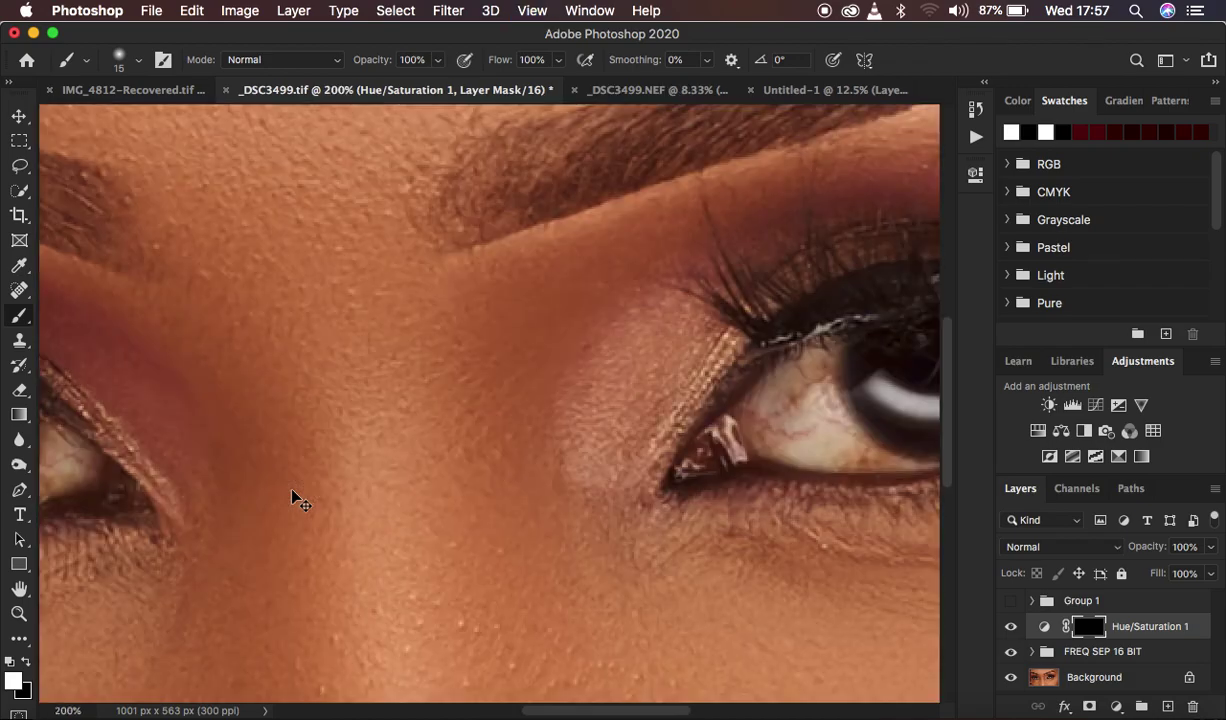
pyautogui.hscroll(-5, 292, 490)
pyautogui.scroll(-2, 292, 490)
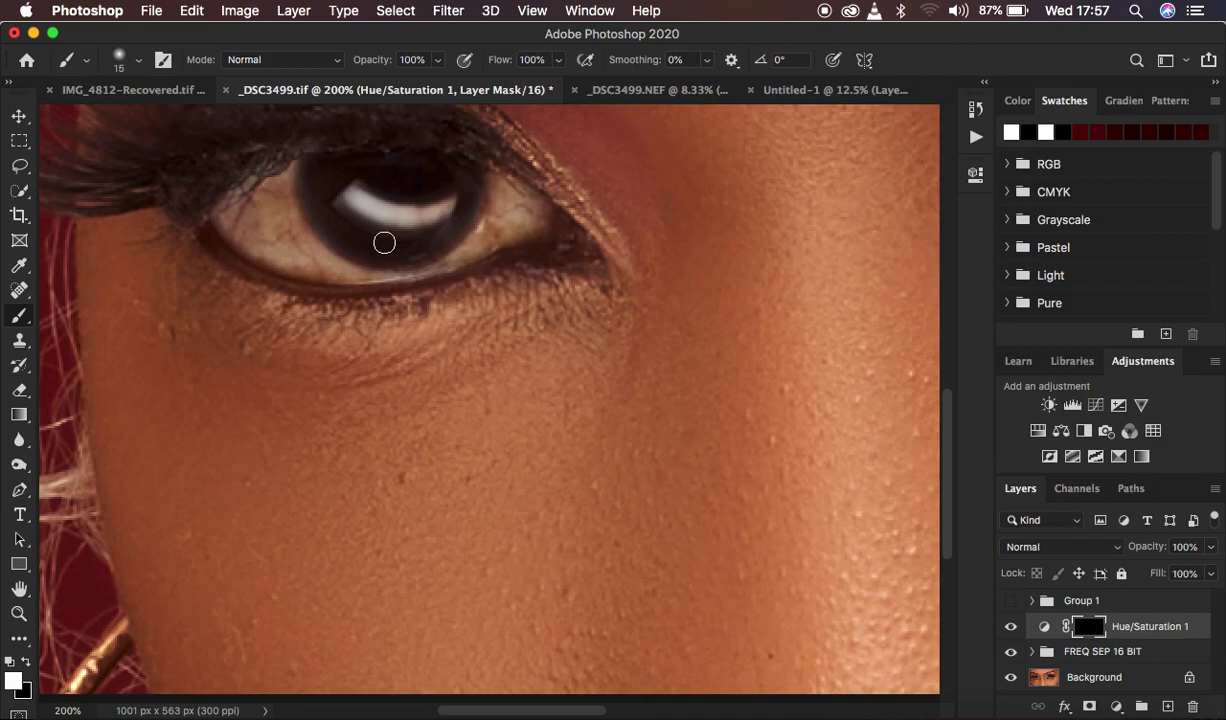
pyautogui.press('[')
pyautogui.press('[')
pyautogui.press('[')
pyautogui.press('[')
pyautogui.press(']')
pyautogui.press(']')
pyautogui.press('[')
pyautogui.press(']')
pyautogui.press(']')
# - Paint white on the mask over the left eye's white, then black to clear the iris
pyautogui.moveTo(273, 186)
pyautogui.mouseDown()
pyautogui.moveTo(239, 199)
pyautogui.moveTo(273, 237)
pyautogui.moveTo(243, 224)
pyautogui.moveTo(274, 182)
pyautogui.moveTo(260, 221)
pyautogui.moveTo(300, 245)
pyautogui.moveTo(280, 181)
pyautogui.moveTo(291, 238)
pyautogui.moveTo(312, 249)
pyautogui.moveTo(244, 214)
pyautogui.moveTo(329, 262)
pyautogui.moveTo(277, 196)
pyautogui.moveTo(306, 245)
pyautogui.moveTo(365, 268)
pyautogui.moveTo(468, 242)
pyautogui.moveTo(494, 187)
pyautogui.moveTo(508, 205)
pyautogui.moveTo(496, 236)
pyautogui.moveTo(501, 192)
pyautogui.moveTo(511, 200)
pyautogui.moveTo(493, 238)
pyautogui.moveTo(445, 227)
pyautogui.mouseUp()
pyautogui.moveTo(276, 200)
pyautogui.mouseDown()
pyautogui.moveTo(258, 234)
pyautogui.moveTo(300, 253)
pyautogui.moveTo(230, 215)
pyautogui.moveTo(339, 263)
pyautogui.moveTo(294, 238)
pyautogui.moveTo(289, 182)
pyautogui.moveTo(423, 212)
pyautogui.moveTo(444, 202)
pyautogui.moveTo(420, 216)
pyautogui.moveTo(368, 208)
pyautogui.moveTo(350, 187)
pyautogui.moveTo(242, 196)
pyautogui.moveTo(350, 266)
pyautogui.mouseUp()
pyautogui.moveTo(546, 248); pyautogui.dragTo(462, 219)
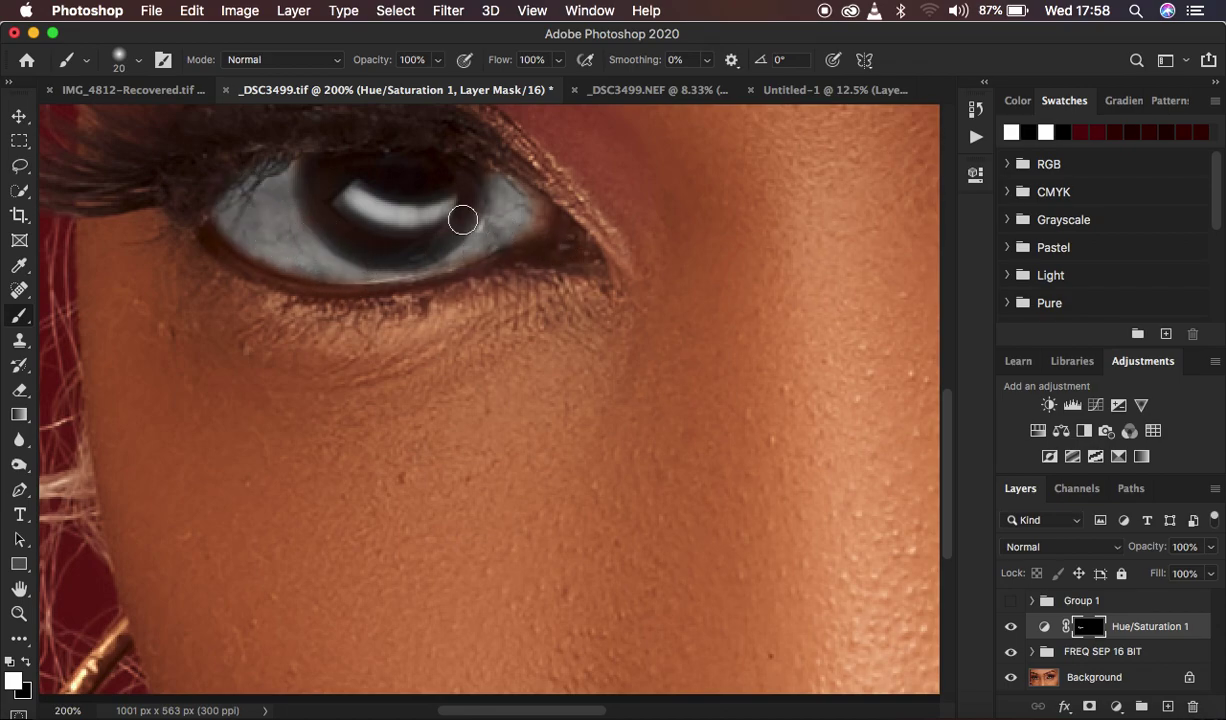
pyautogui.press('x')
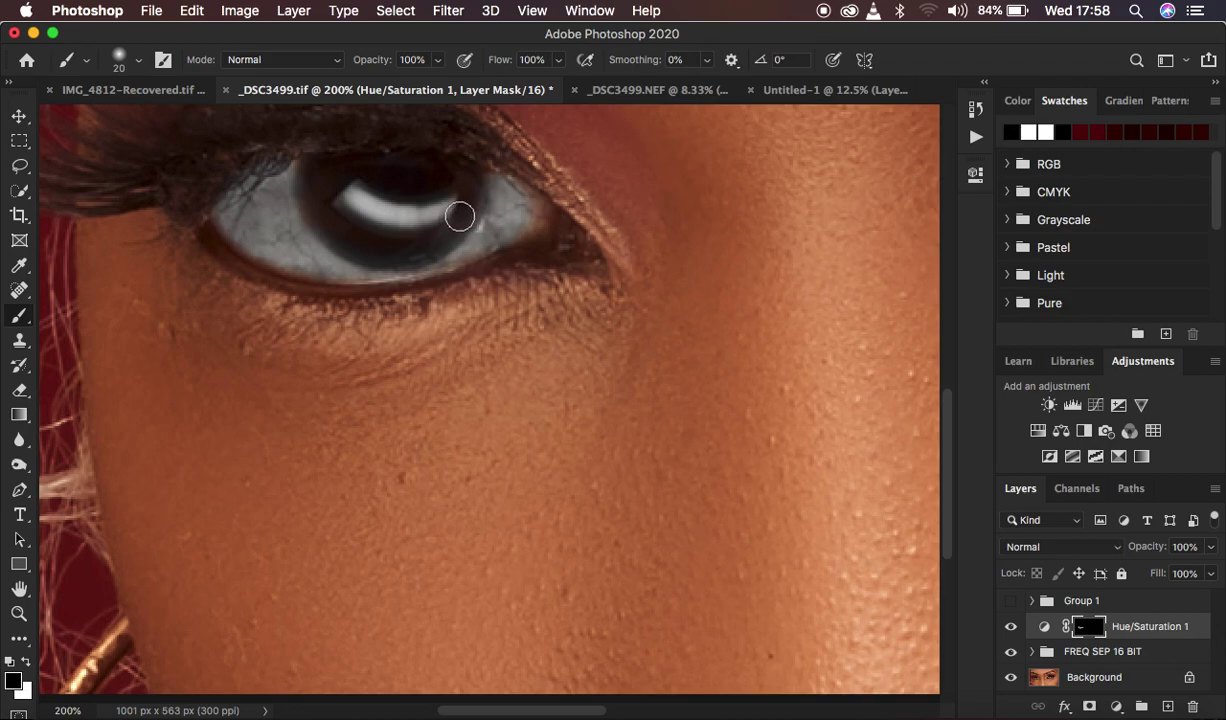
pyautogui.moveTo(460, 212)
pyautogui.mouseDown()
pyautogui.moveTo(430, 245)
pyautogui.moveTo(391, 249)
pyautogui.moveTo(350, 238)
pyautogui.moveTo(320, 197)
pyautogui.mouseUp()
# - Paint white on the mask over the right eye's white to desaturate it
pyautogui.hscroll(10, 781, 296)
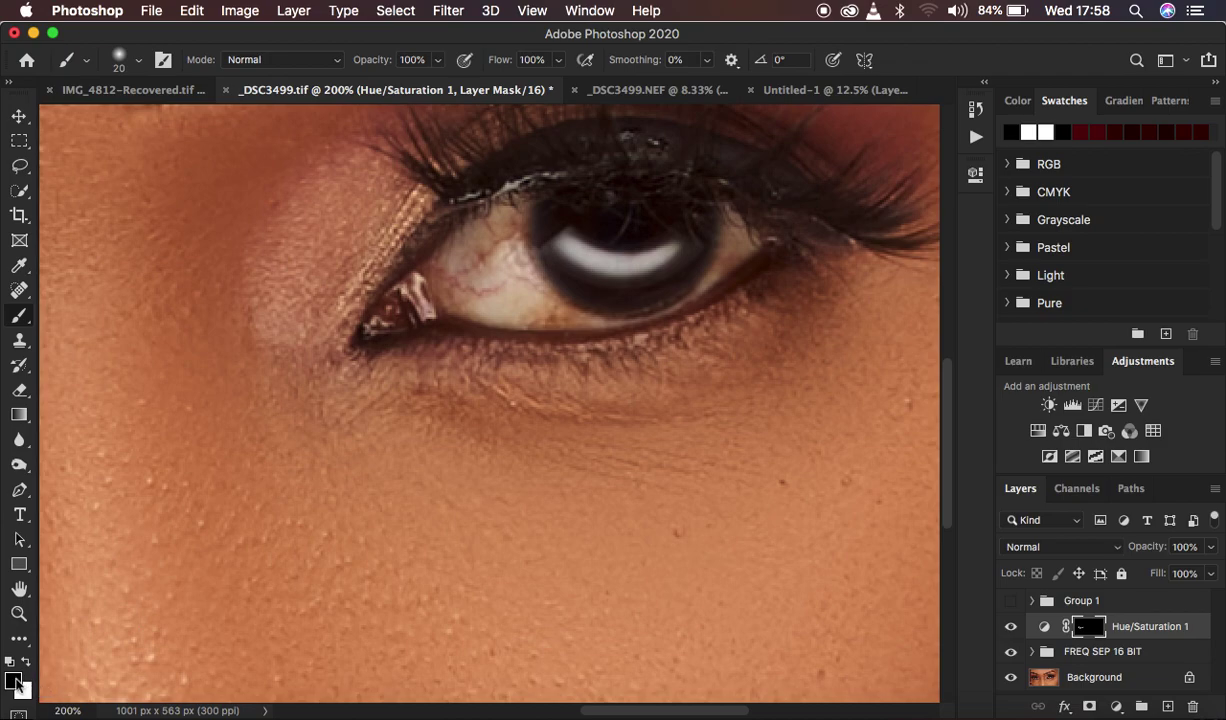
pyautogui.press('x')
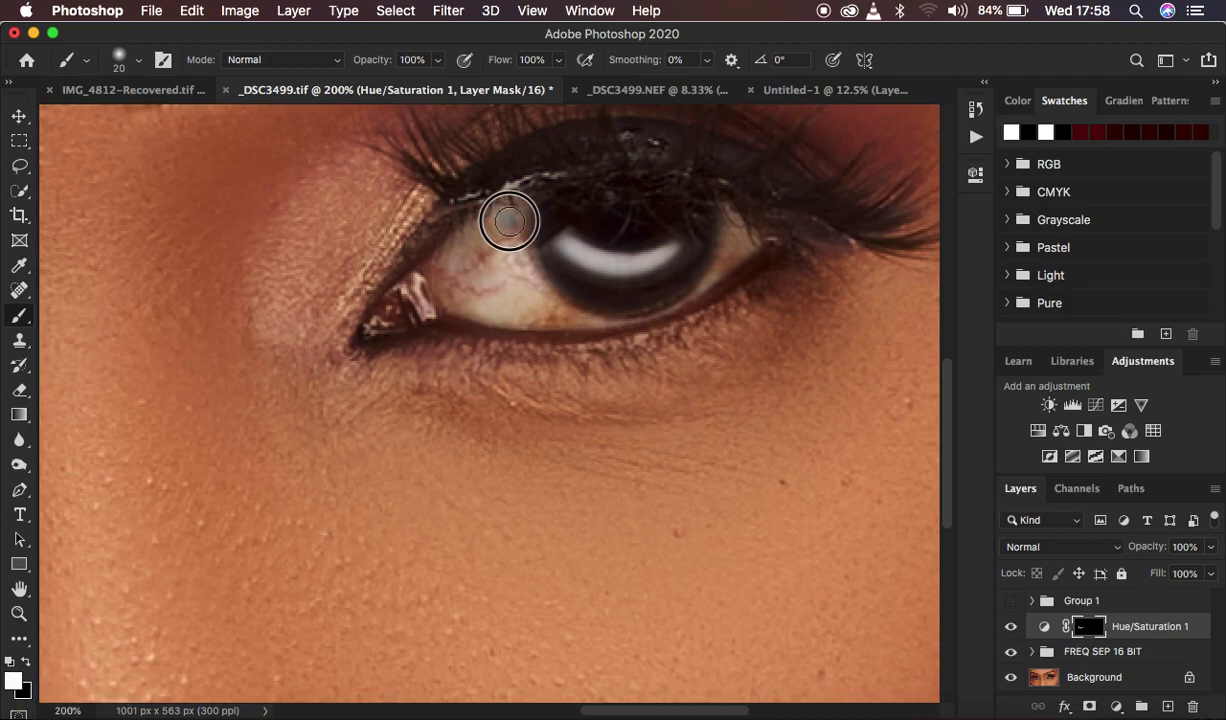
pyautogui.moveTo(509, 221)
pyautogui.mouseDown()
pyautogui.moveTo(499, 274)
pyautogui.moveTo(507, 219)
pyautogui.moveTo(468, 246)
pyautogui.moveTo(501, 300)
pyautogui.moveTo(485, 241)
pyautogui.moveTo(463, 257)
pyautogui.moveTo(510, 303)
pyautogui.moveTo(559, 310)
pyautogui.moveTo(512, 298)
pyautogui.moveTo(513, 218)
pyautogui.mouseUp()
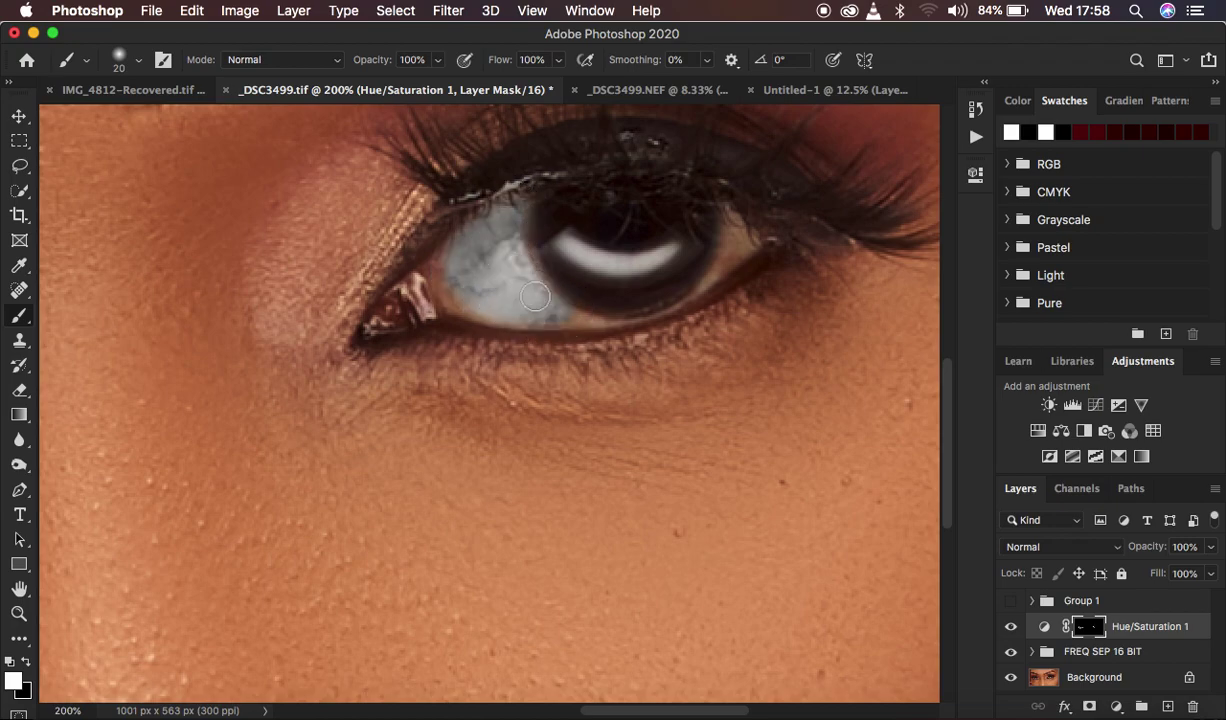
pyautogui.press(']')
pyautogui.press(']')
pyautogui.moveTo(744, 219)
pyautogui.mouseDown()
pyautogui.moveTo(727, 252)
pyautogui.moveTo(730, 212)
pyautogui.moveTo(749, 235)
pyautogui.moveTo(662, 297)
pyautogui.moveTo(606, 309)
pyautogui.moveTo(537, 297)
pyautogui.moveTo(573, 309)
pyautogui.moveTo(515, 261)
pyautogui.moveTo(514, 228)
pyautogui.moveTo(514, 285)
pyautogui.moveTo(471, 273)
pyautogui.moveTo(483, 301)
pyautogui.moveTo(448, 270)
pyautogui.mouseUp()
# - Paint black to restore the right iris colour, touch up along the catchlight, and zoom out
pyautogui.press('[')
pyautogui.press('[')
pyautogui.press('x')
pyautogui.press(']')
pyautogui.press(']')
pyautogui.moveTo(545, 205)
pyautogui.mouseDown()
pyautogui.moveTo(561, 265)
pyautogui.moveTo(594, 295)
pyautogui.moveTo(676, 274)
pyautogui.moveTo(703, 222)
pyautogui.moveTo(680, 277)
pyautogui.moveTo(638, 279)
pyautogui.moveTo(602, 252)
pyautogui.mouseUp()
pyautogui.press('x')
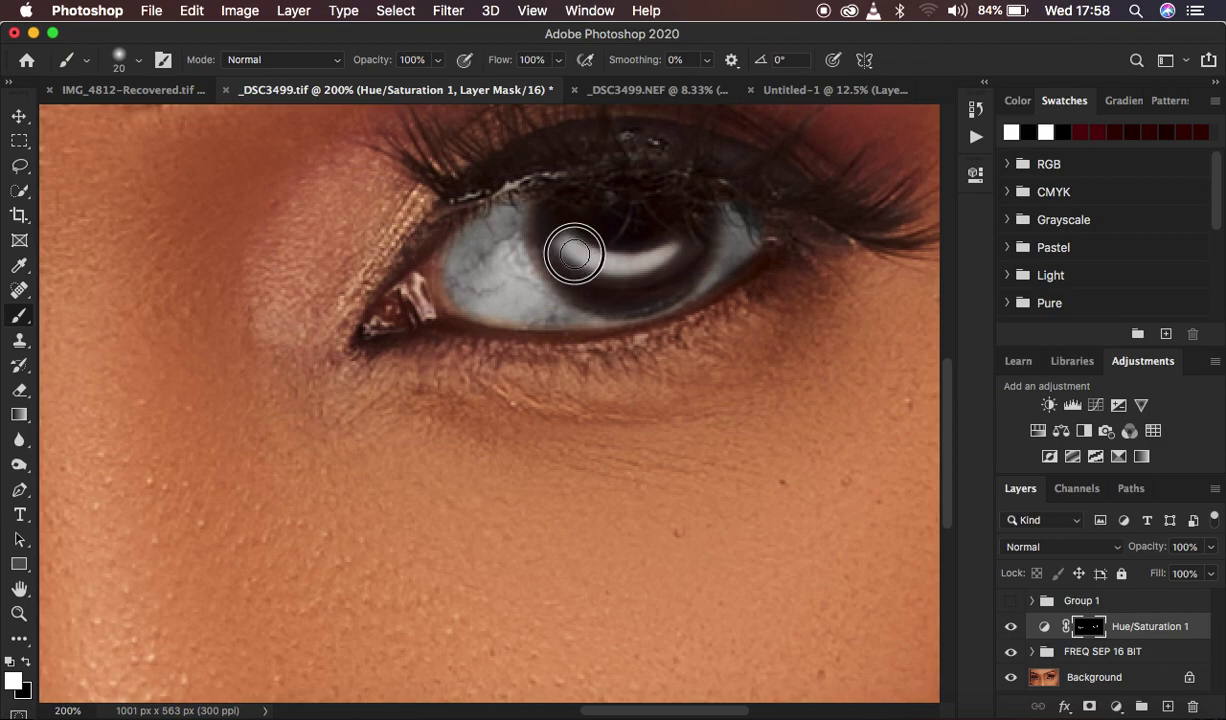
pyautogui.click(652, 252)
pyautogui.moveTo(652, 252)
pyautogui.mouseDown()
pyautogui.moveTo(540, 236)
pyautogui.moveTo(517, 209)
pyautogui.moveTo(517, 255)
pyautogui.moveTo(489, 232)
pyautogui.moveTo(457, 264)
pyautogui.moveTo(473, 301)
pyautogui.moveTo(496, 311)
pyautogui.moveTo(462, 279)
pyautogui.mouseUp()
pyautogui.press('super+minus')
pyautogui.press('super+minus')
pyautogui.press('super+minus')
pyautogui.press('super+minus')
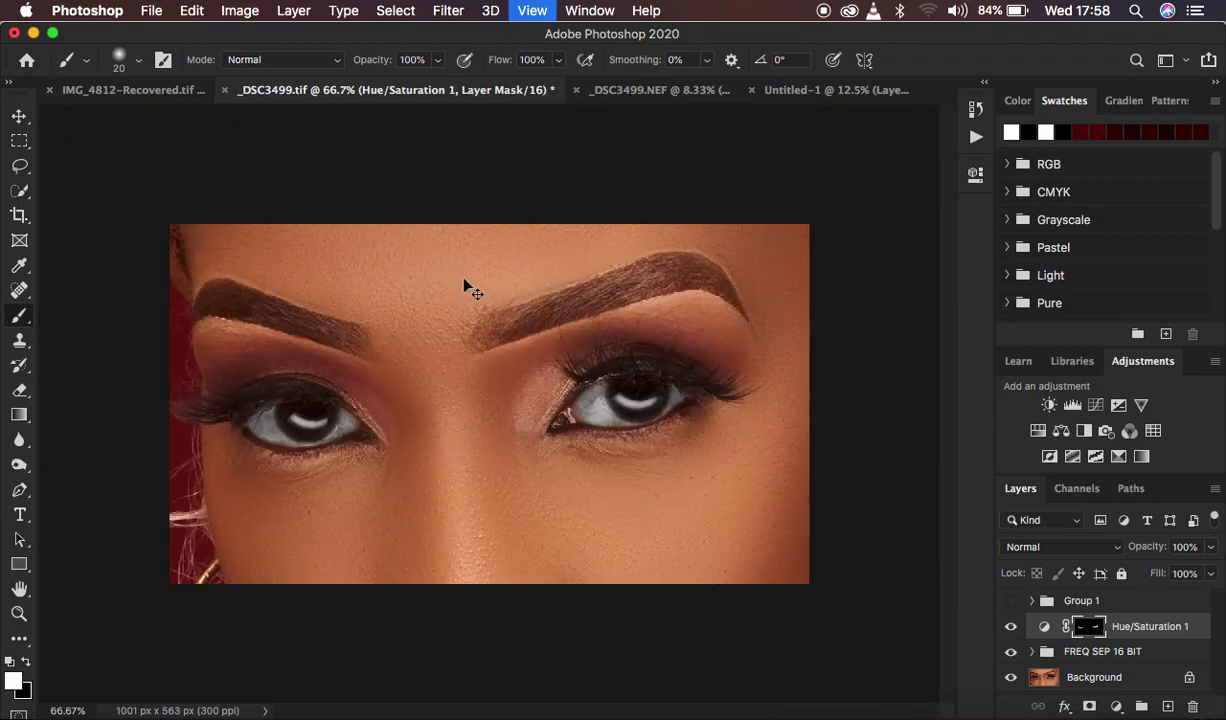
pyautogui.press('super+plus')
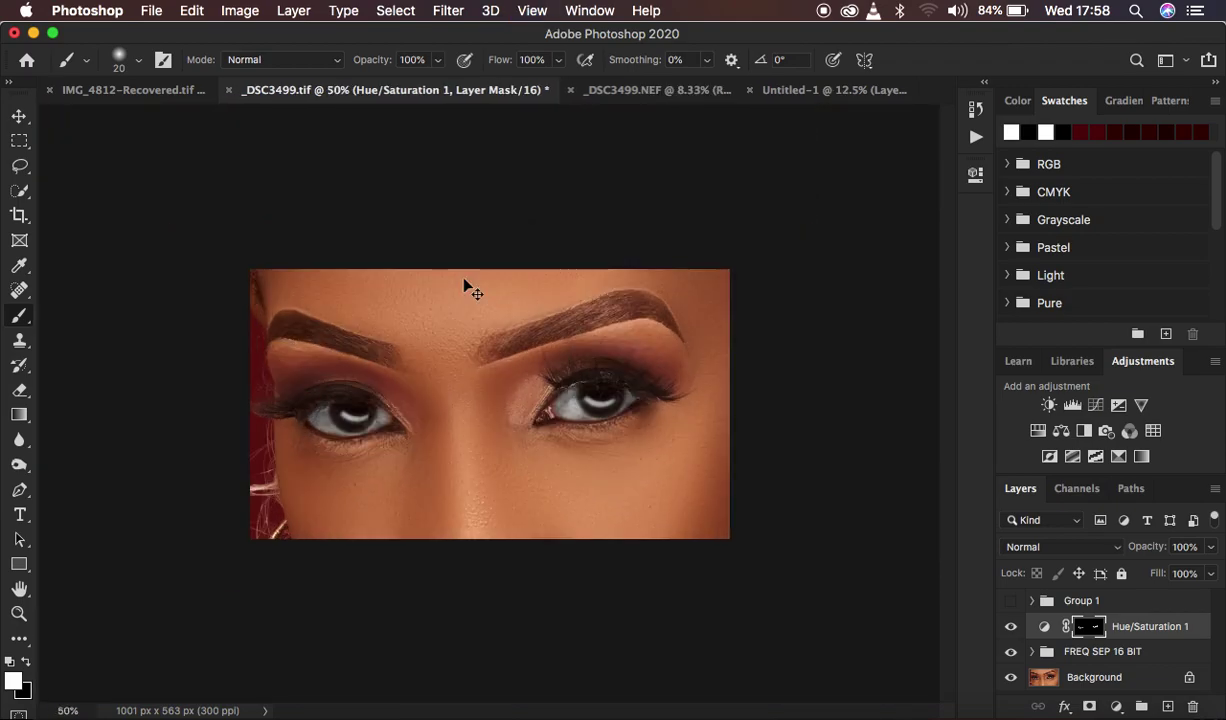
pyautogui.click(1010, 627)
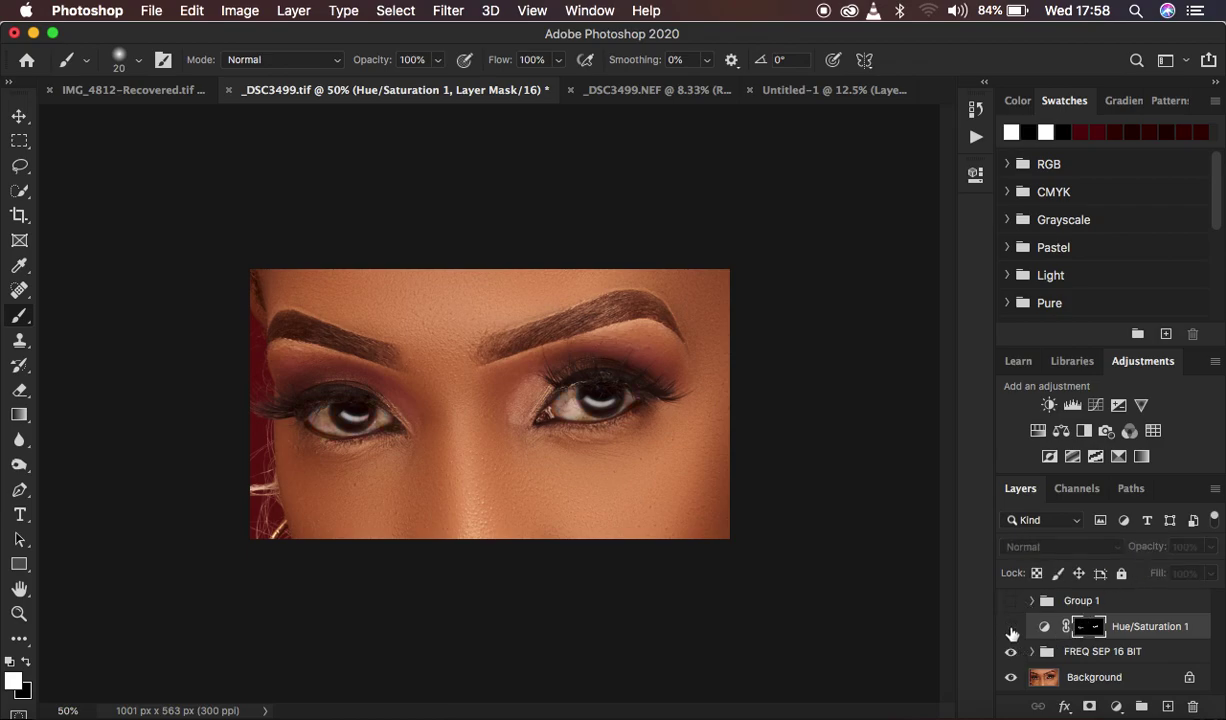
pyautogui.click(1011, 627)
pyautogui.moveTo(1155, 553); pyautogui.dragTo(1127, 553)
pyautogui.click(1148, 547)
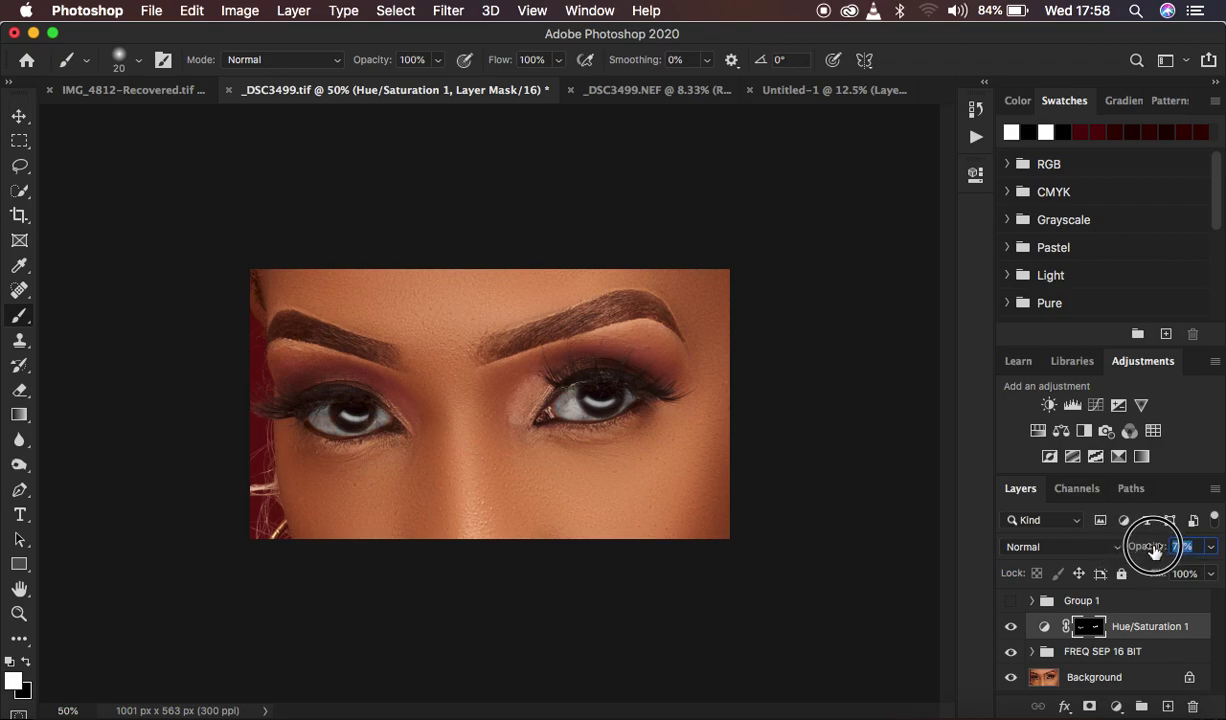
pyautogui.moveTo(1155, 547); pyautogui.dragTo(1200, 541)
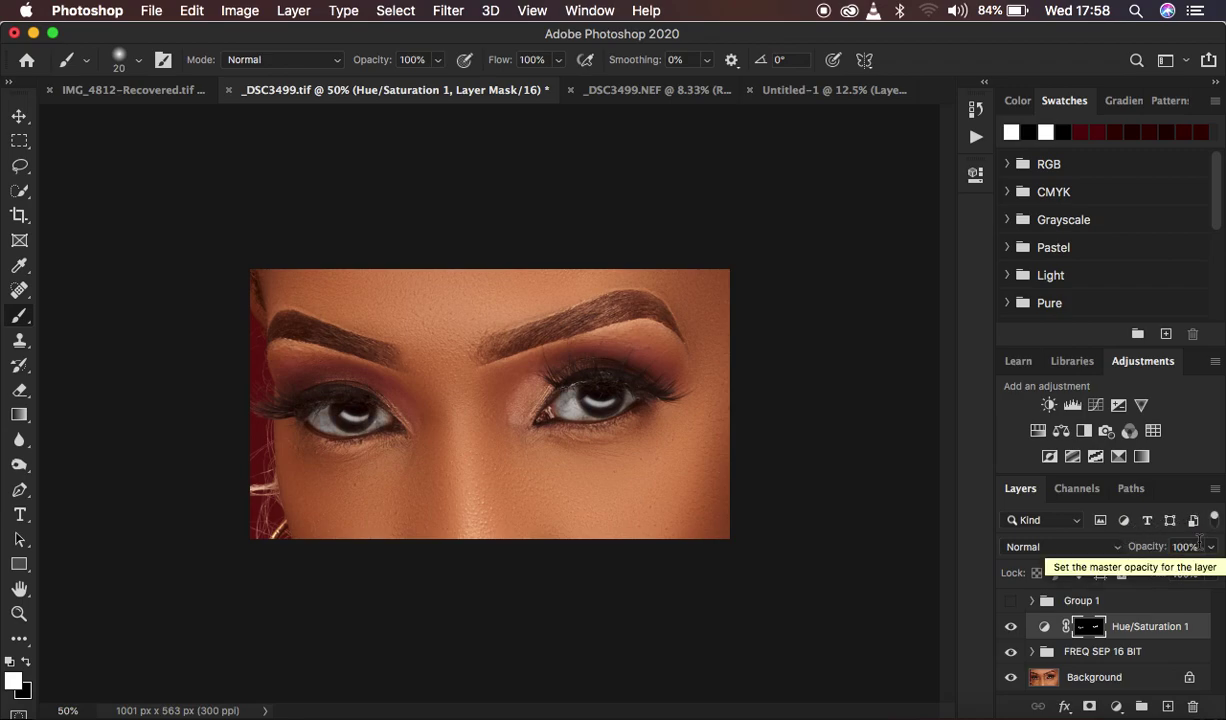